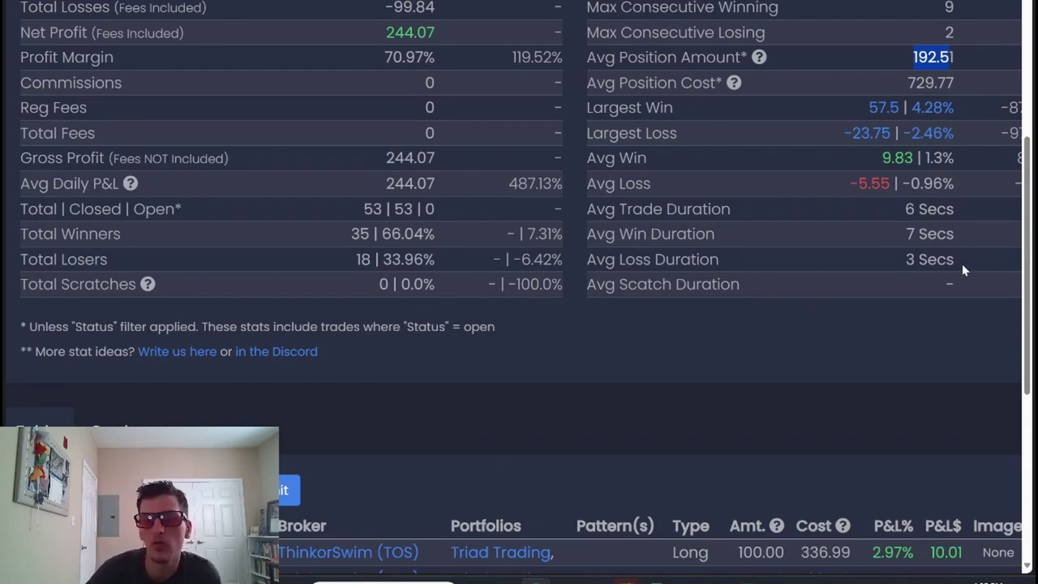
Examine the average win duration and average loss duration in the portfolio statistics.
left_click_drag(962, 264, 909, 266)
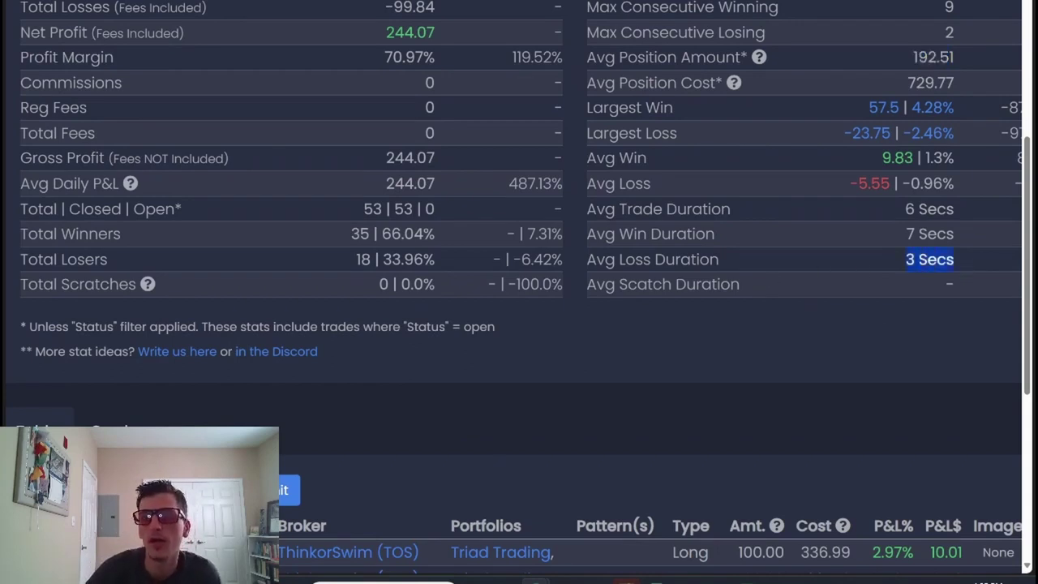
left_click(909, 266)
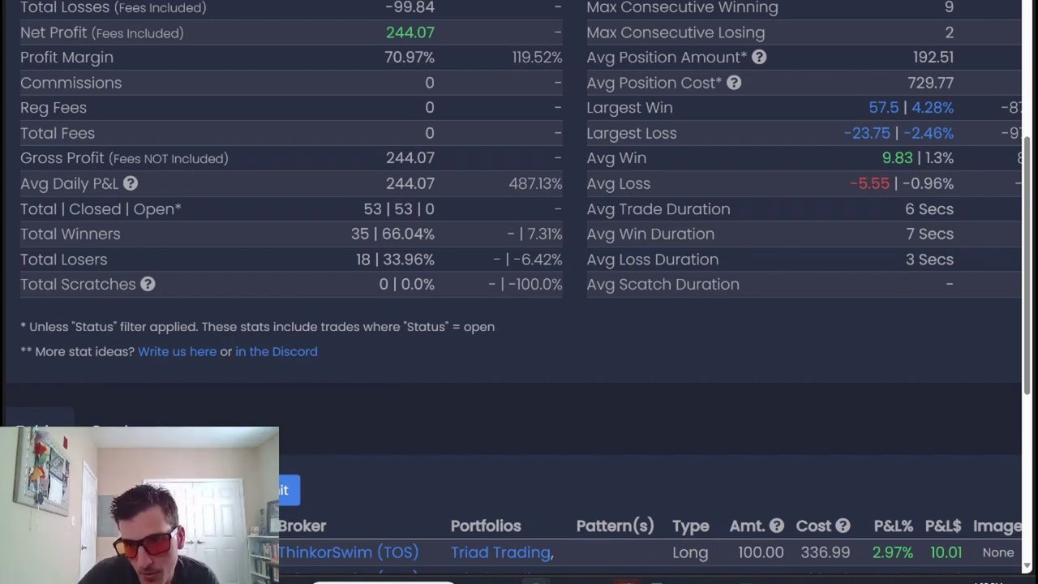
left_click_drag(905, 237, 956, 235)
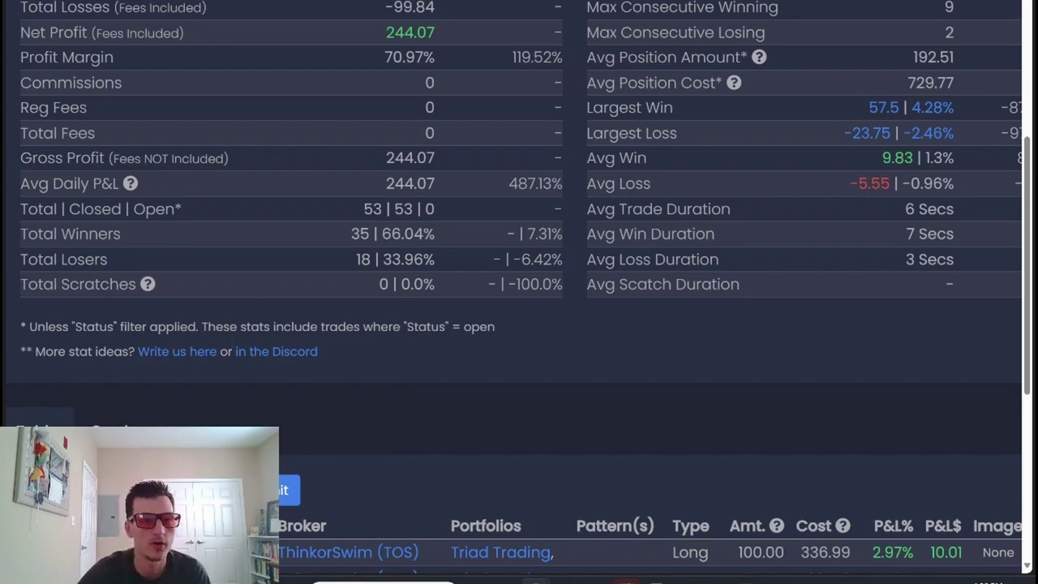
scroll(804, 287, "down", 1)
scroll(791, 289, "up", 3)
scroll(568, 252, "down", 3)
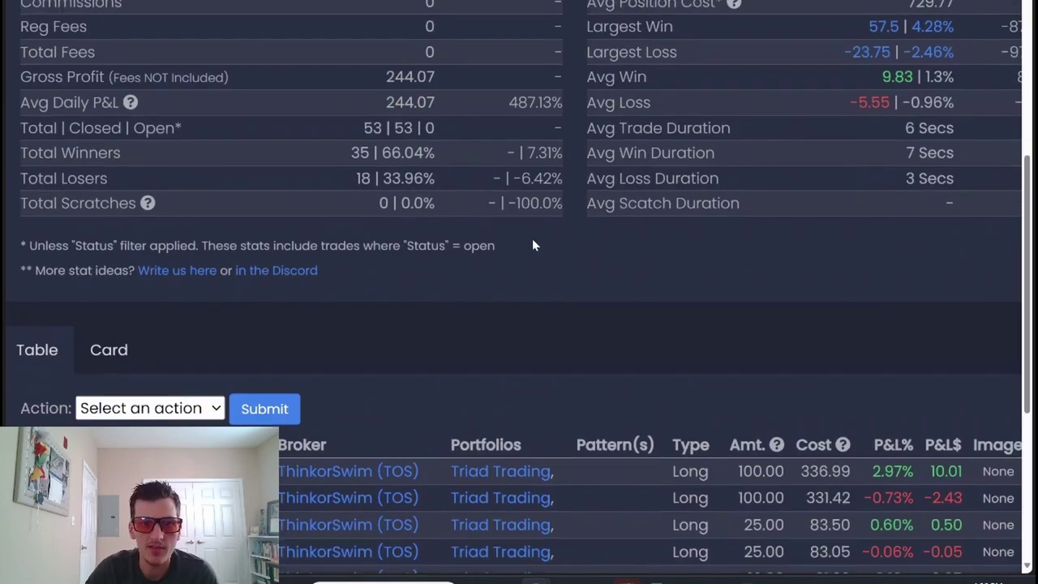
scroll(288, 506, "down", 1)
left_click(223, 371)
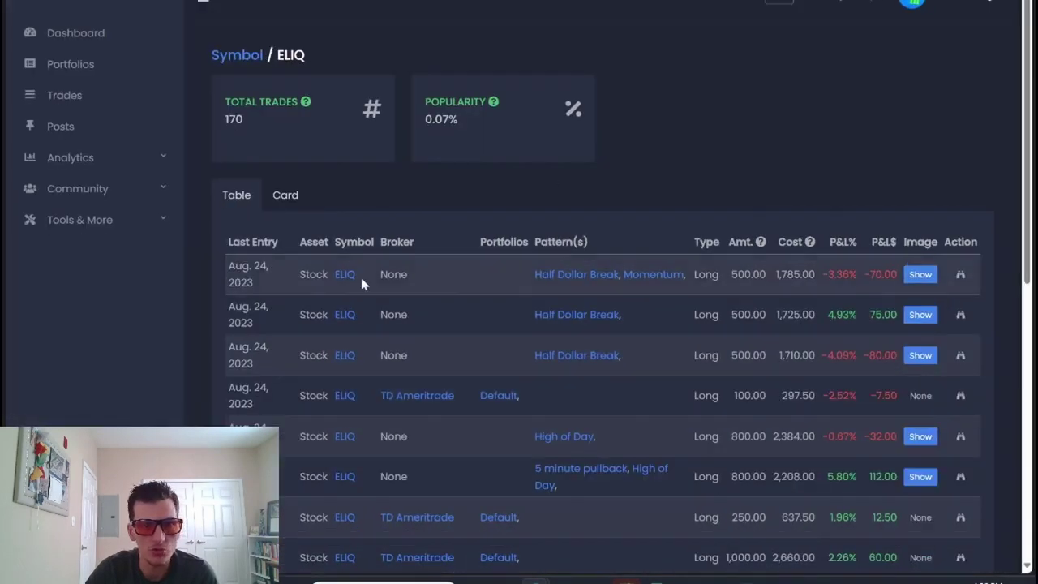
left_click(961, 276)
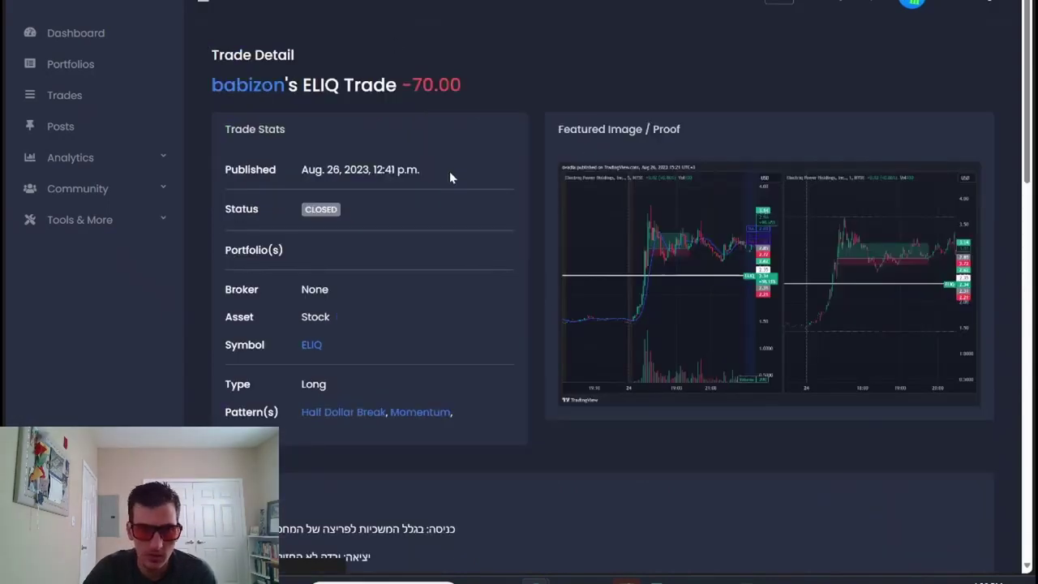
scroll(451, 183, "down", 3)
scroll(649, 223, "up", 4)
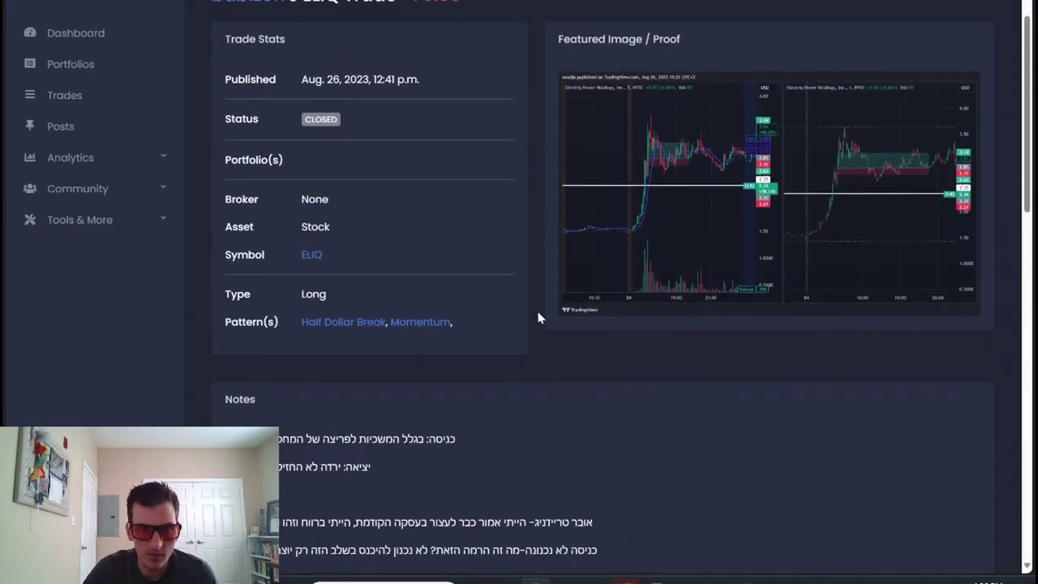
key("alt+Left")
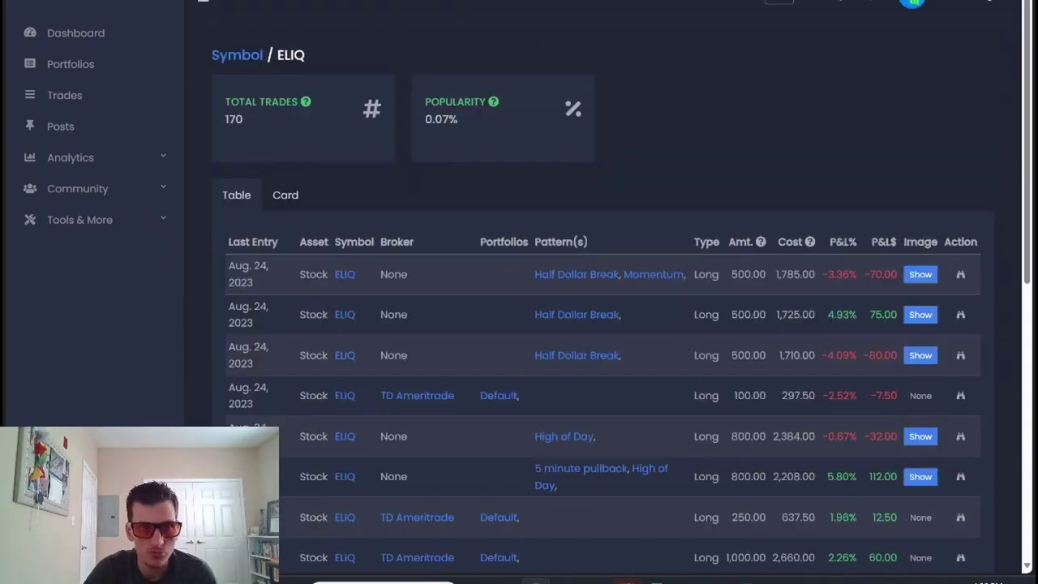
key("alt+Left")
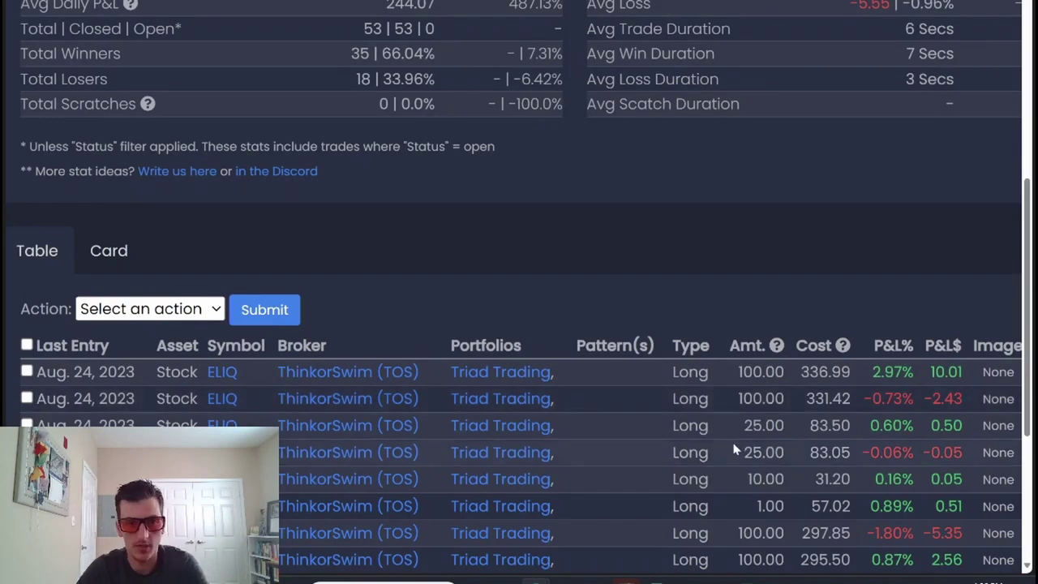
Open the details of the first ELIQ trade in the Triad Trading portfolio and look through them.
key("ctrl+minus")
key("ctrl+minus")
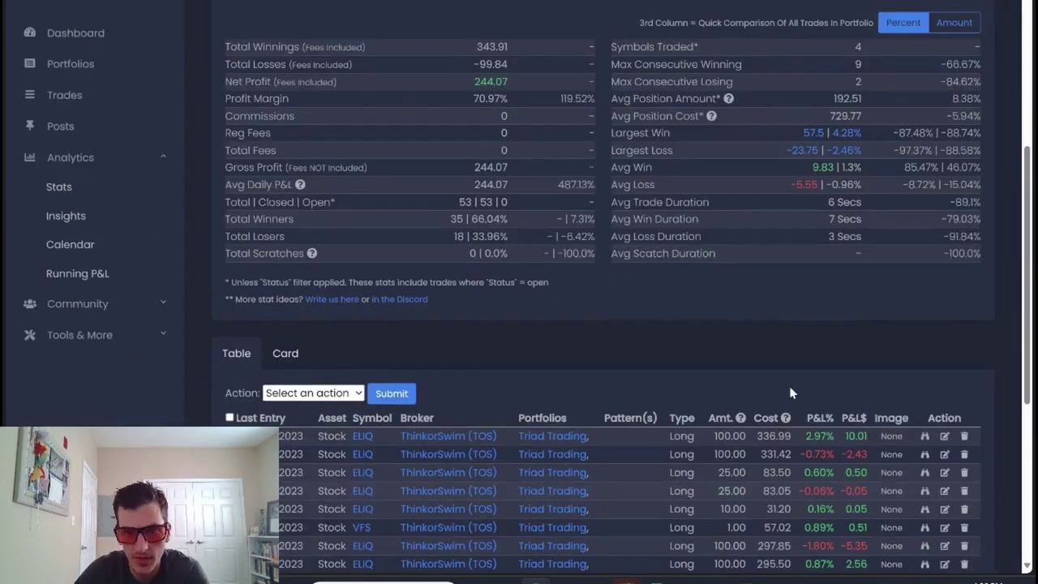
left_click(925, 439)
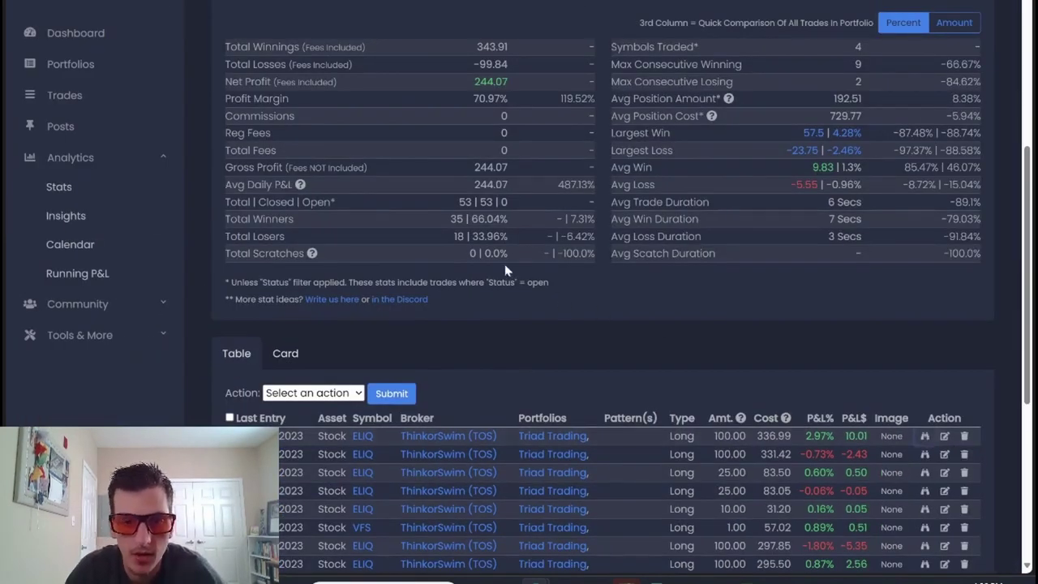
scroll(528, 284, "down", 6)
scroll(551, 316, "up", 6)
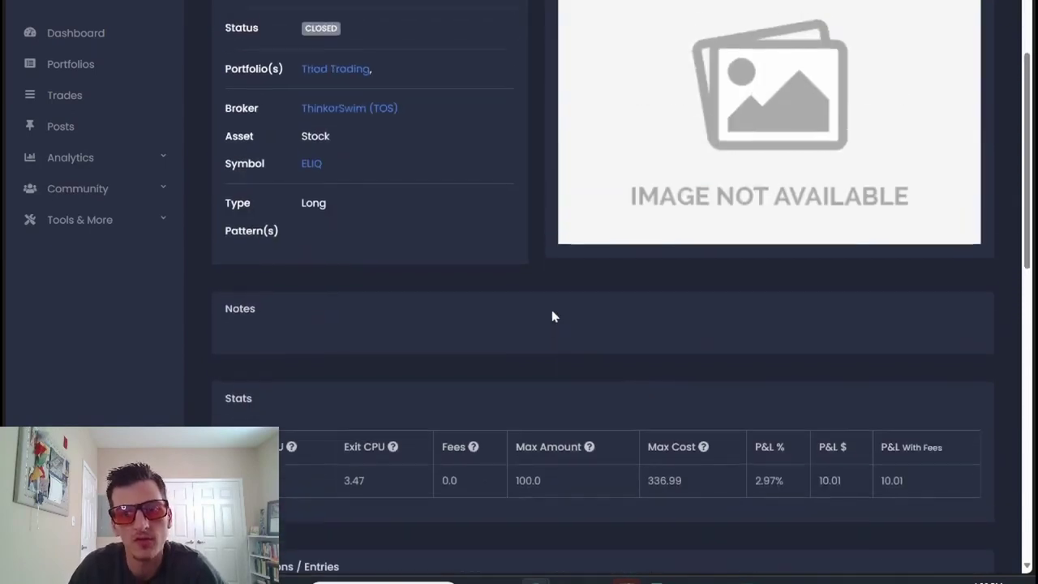
Open the ELIQ trade for editing and look through the patterns available for it.
left_click(743, 58)
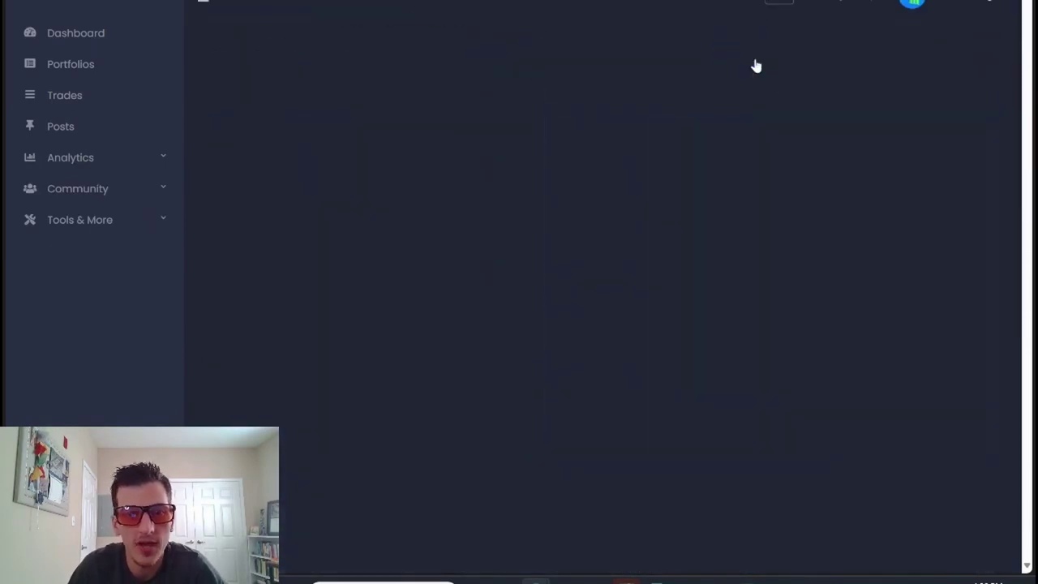
scroll(502, 299, "down", 2)
left_click(373, 220)
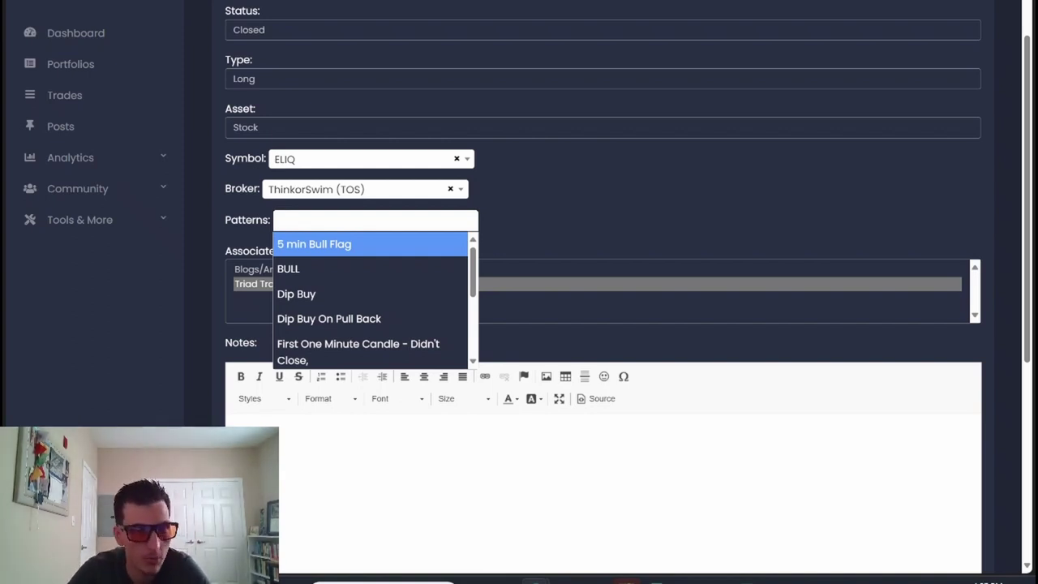
left_click(343, 364)
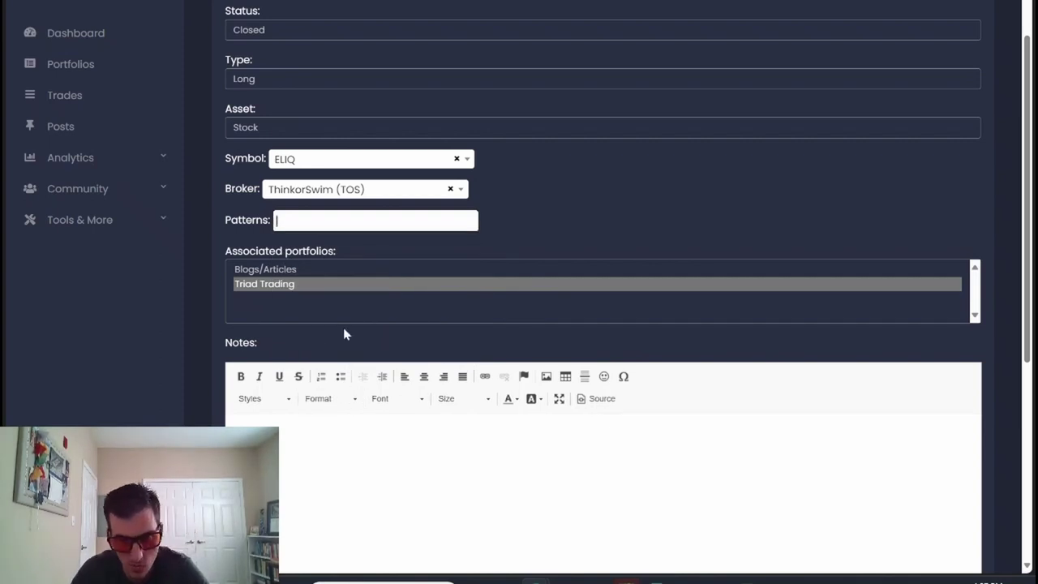
Examine the trade form's Patterns and Notes fields, image option and entry and exit rows.
key("Tab")
key("Tab")
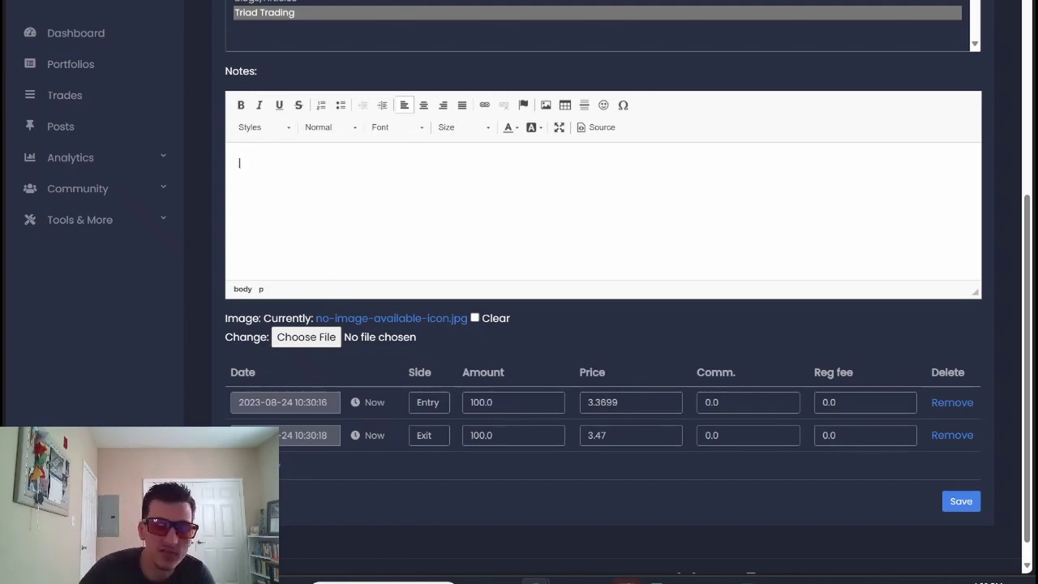
scroll(604, 292, "up", 3)
left_click(375, 130)
left_click(240, 343)
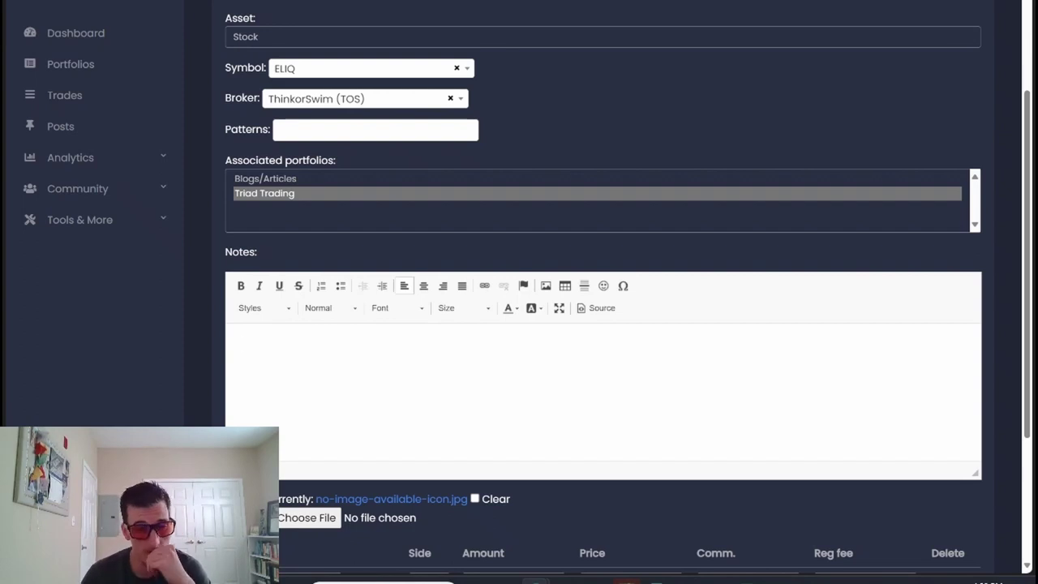
scroll(603, 373, "up", 2)
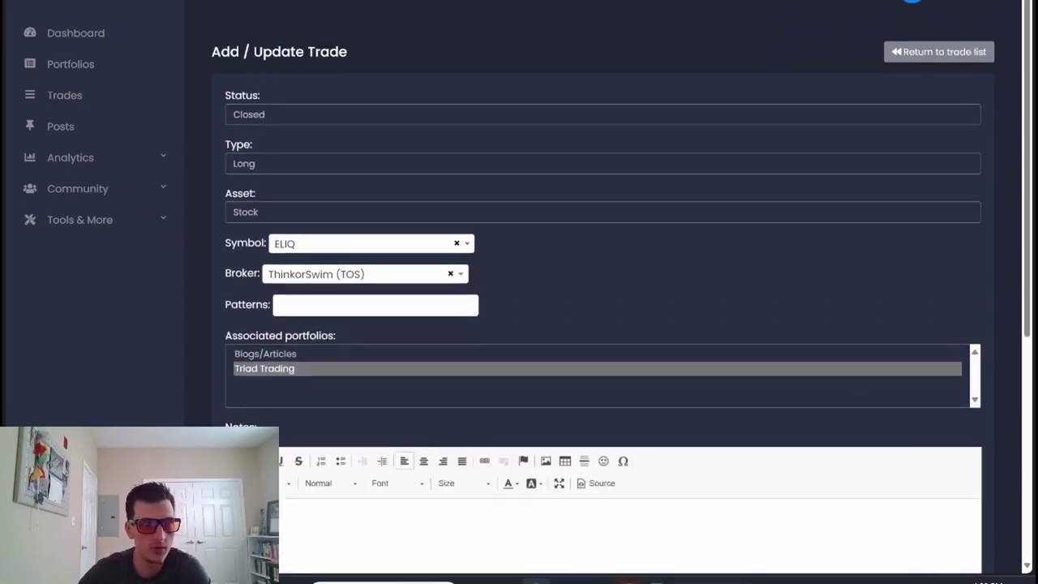
scroll(507, 357, "down", 1)
scroll(507, 356, "down", 1)
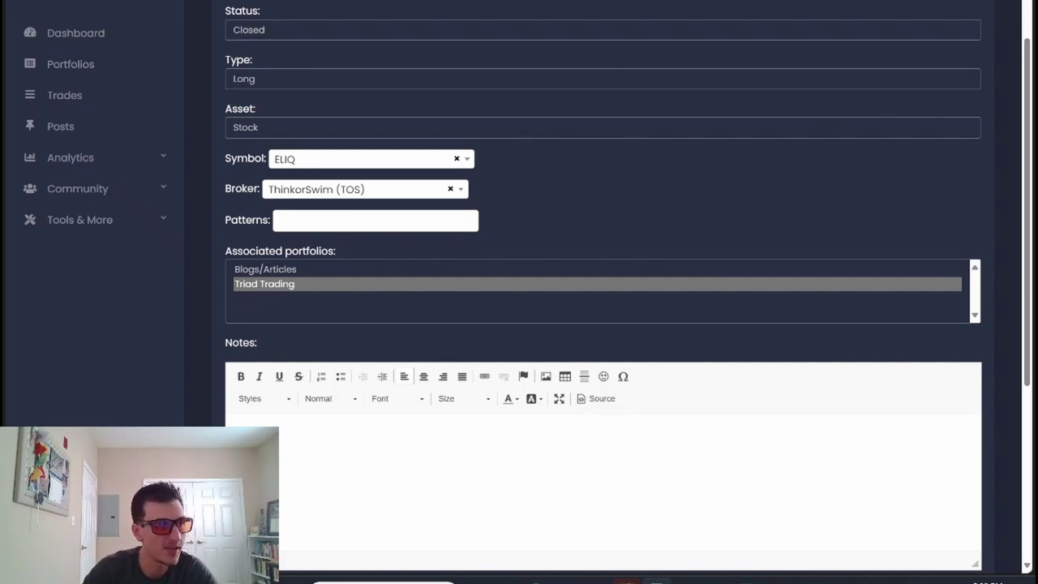
Switch to Streamlabs Desktop to check the recording, and move its window out of view.
left_click(265, 577)
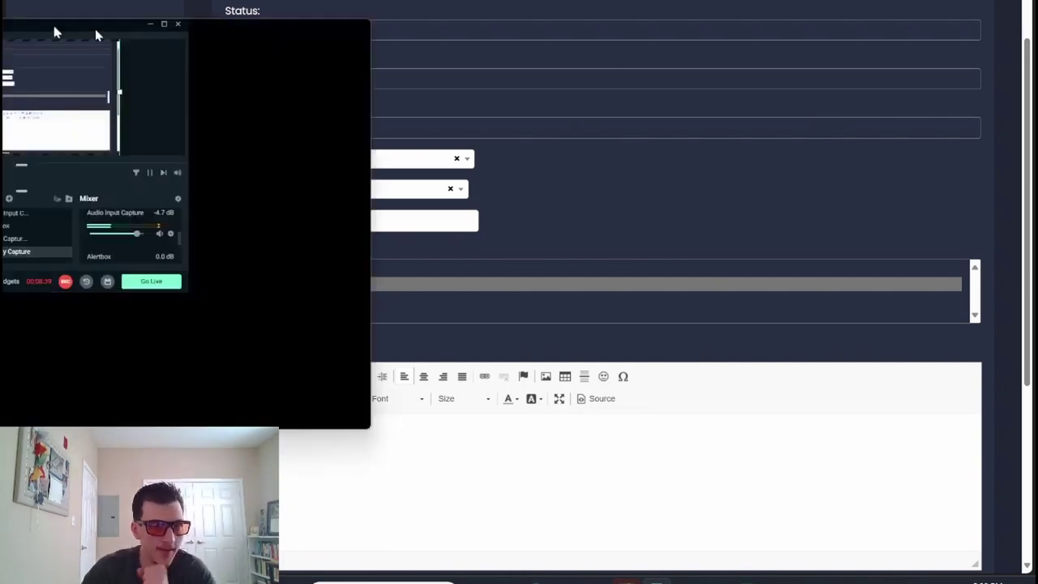
left_click_drag(397, 11, 418, 15)
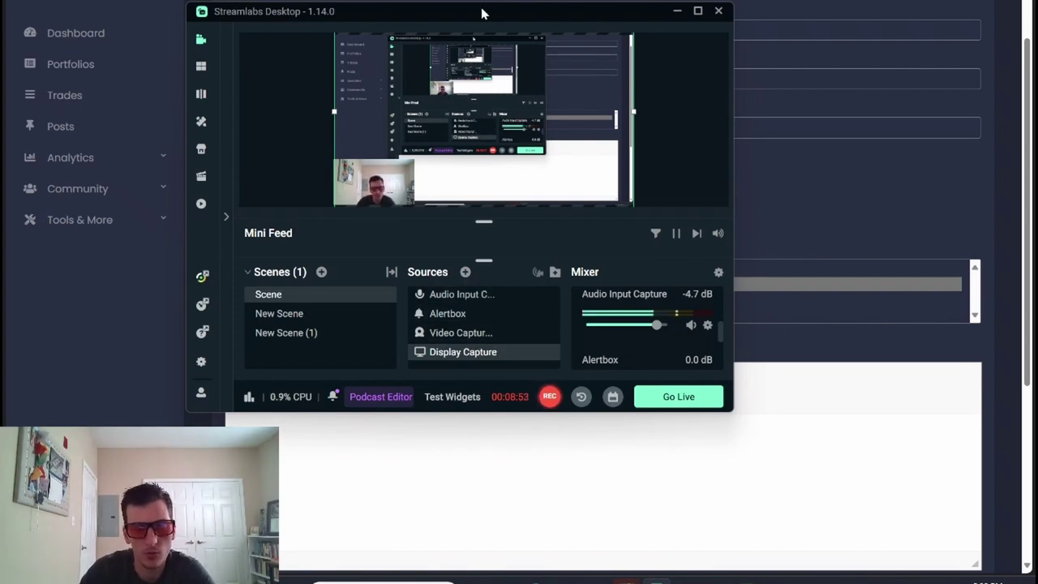
left_click_drag(482, 14, 0, 20)
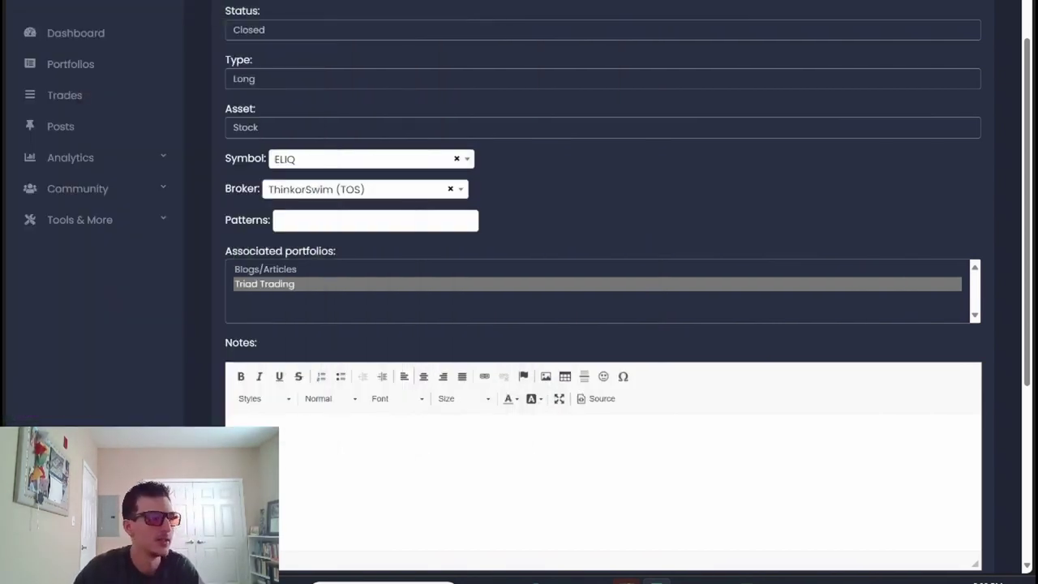